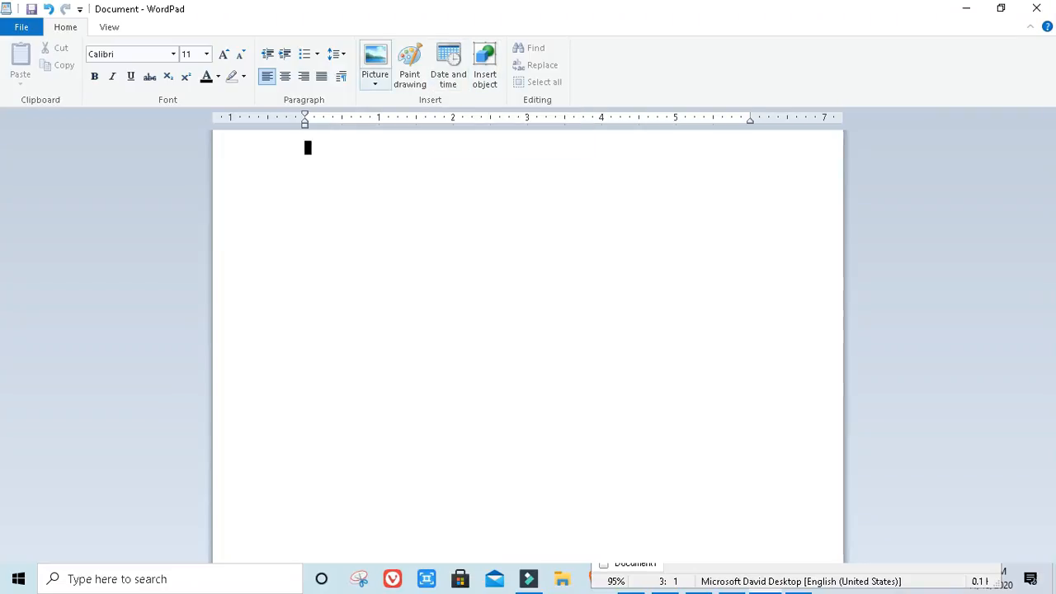
Step: Create a one-row table with three columns of roughly equal width from a line of plus signs and hyphens
left_click(375, 79)
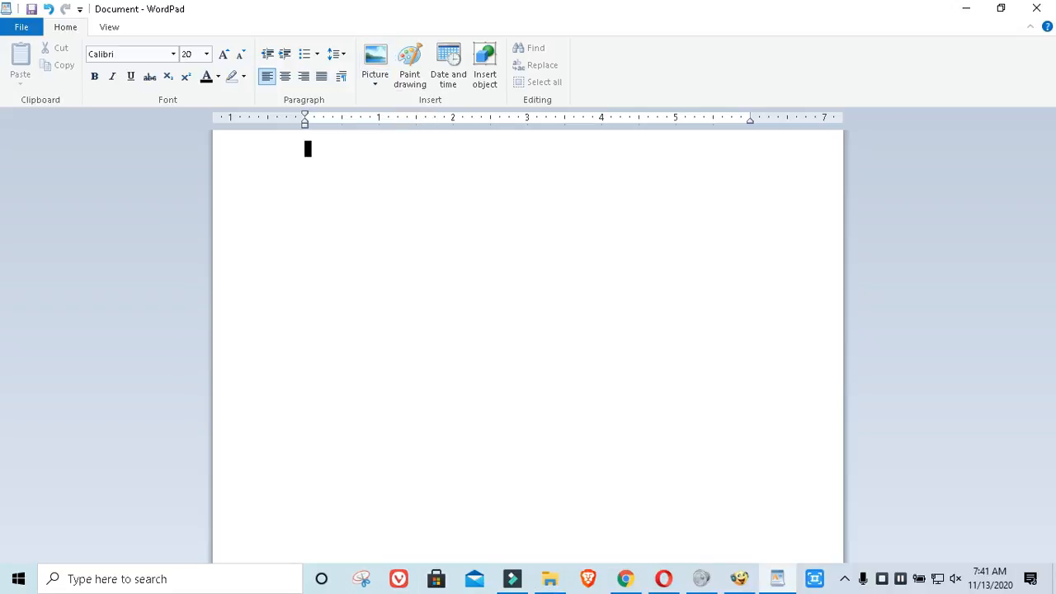
type("+")
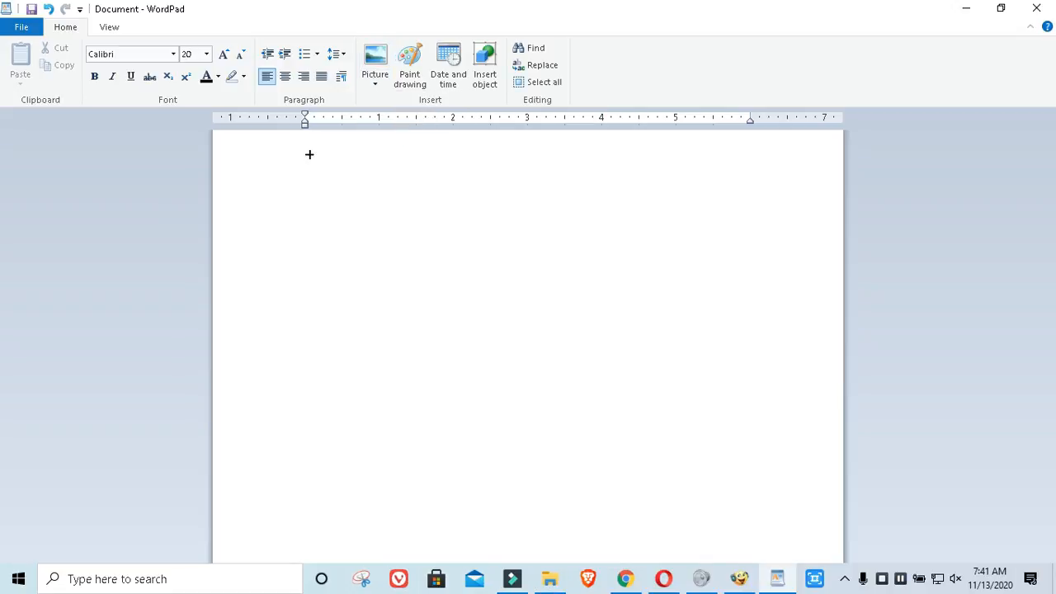
type("---------------------+----------")
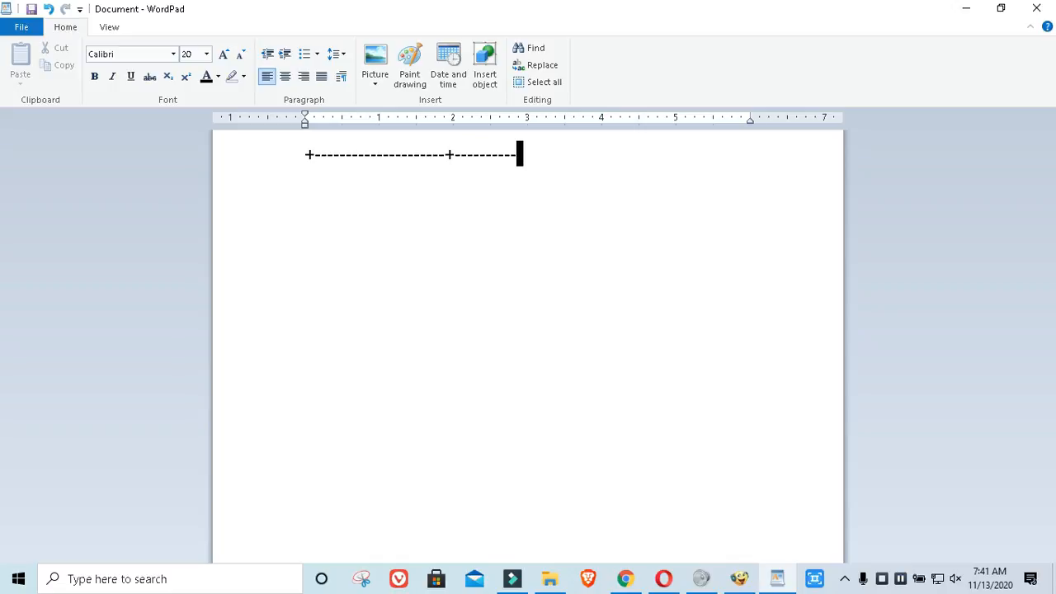
type("------------+")
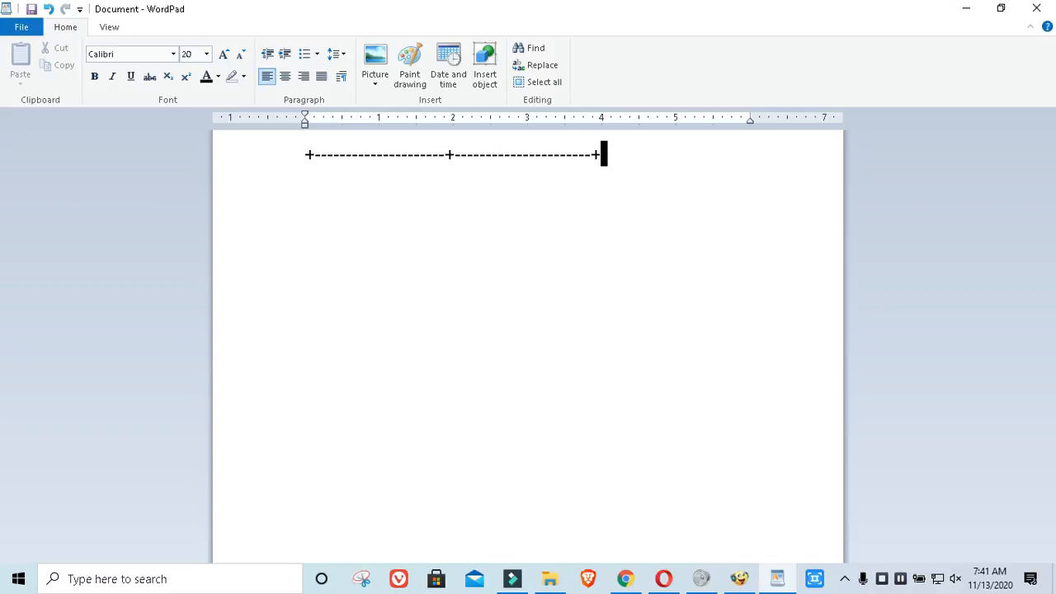
type("-------------------")
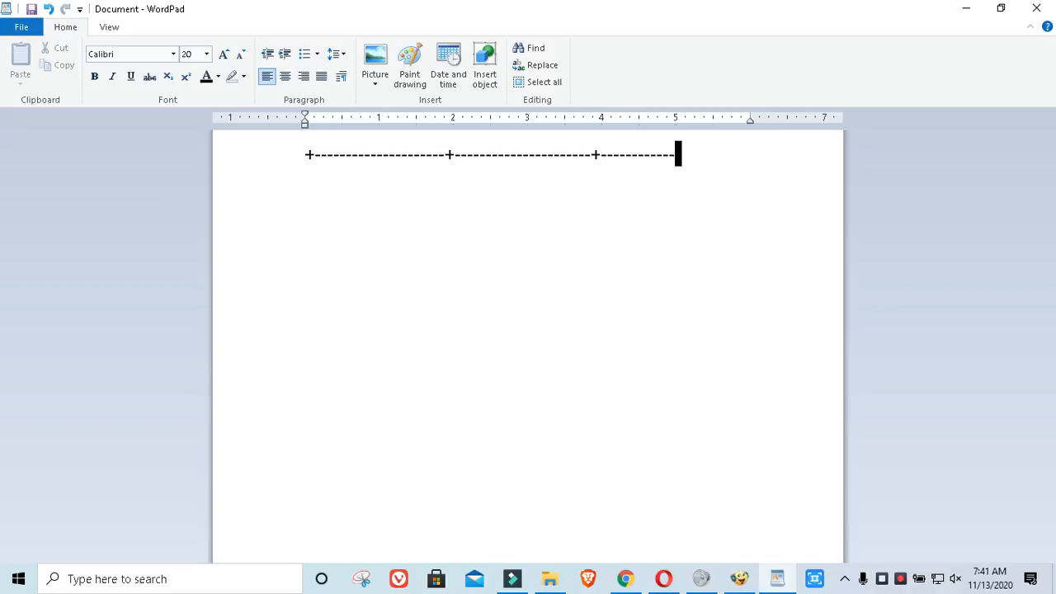
type("---+")
key("Return")
Step: Enter the column headings January Sales and February Sales in the second and third cells of the first row
key("Tab")
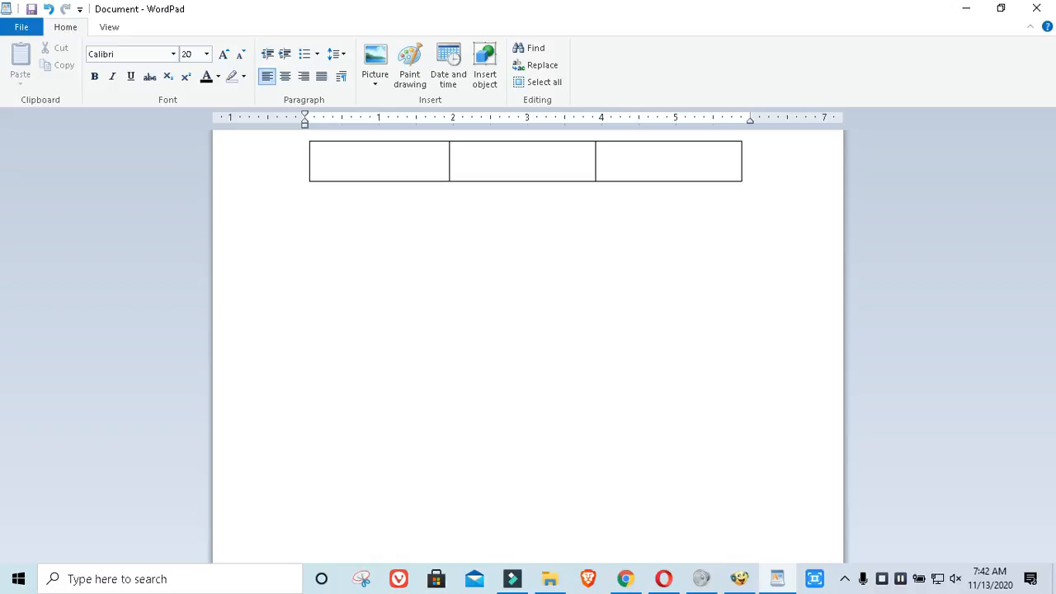
type("January Sal")
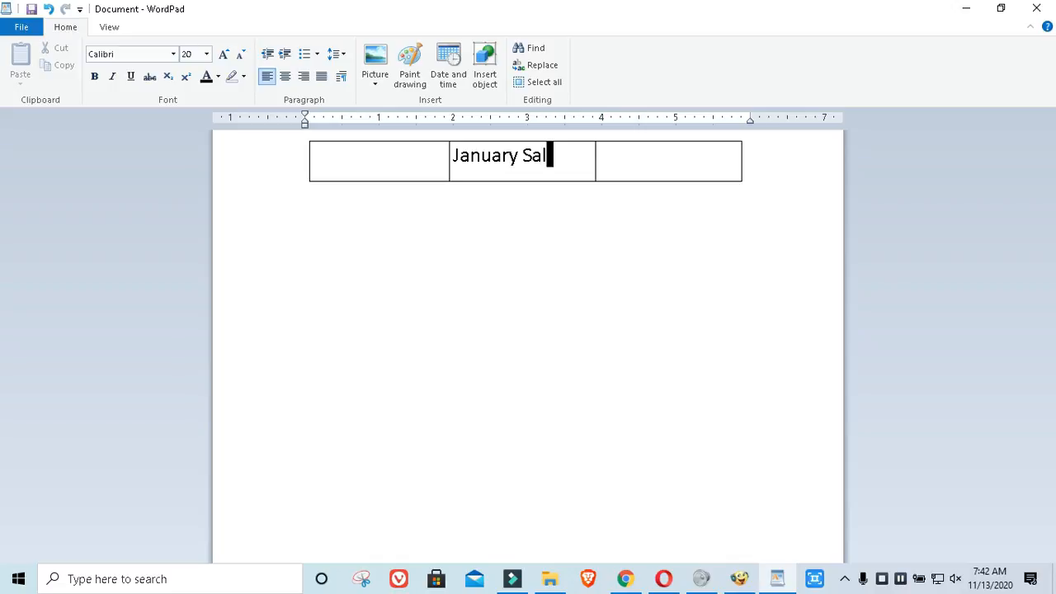
type("es")
type("Feb")
type("r")
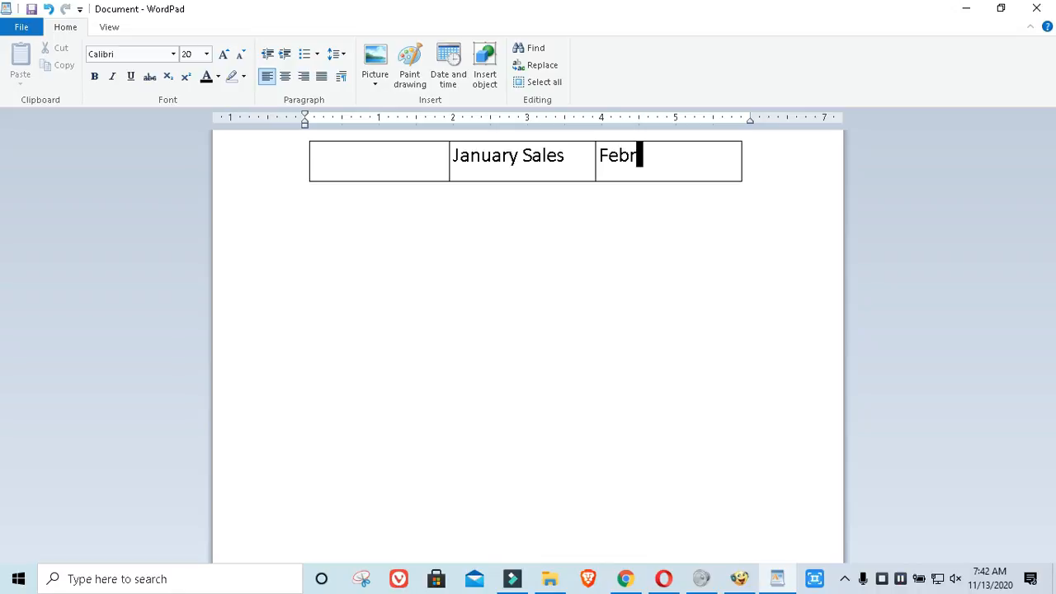
type("uary Sa")
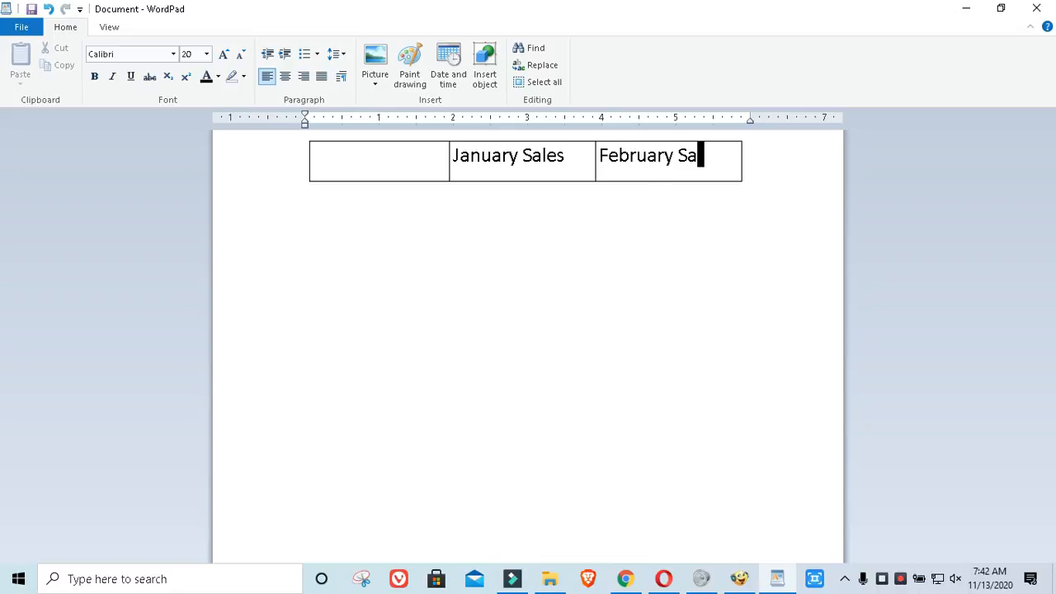
type("les")
Step: Add a table row for Store # 1 with $15,000.00 for January and $14,000.00 for February
key("Right")
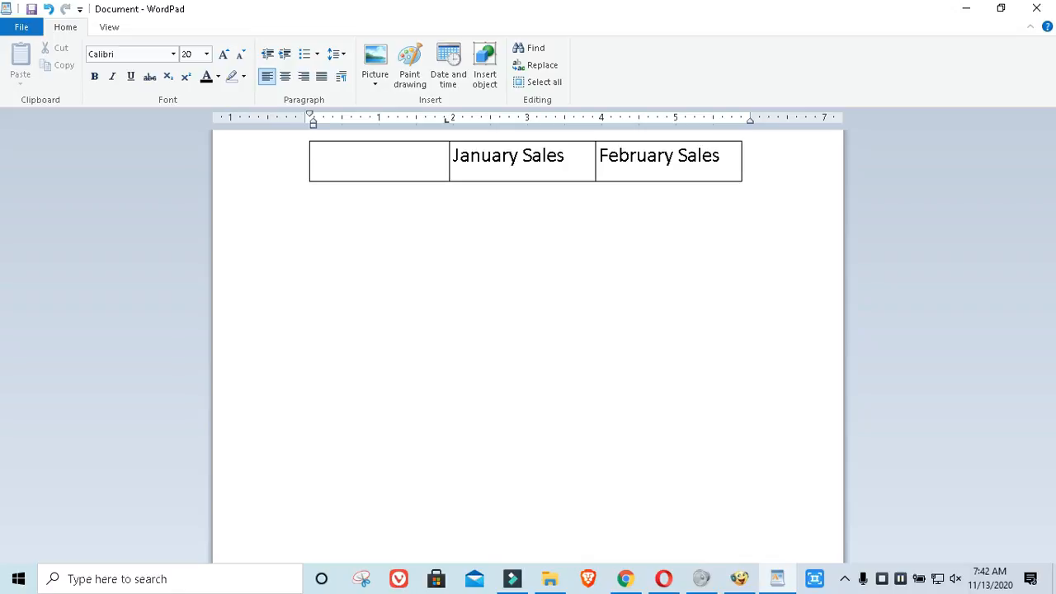
key("Return")
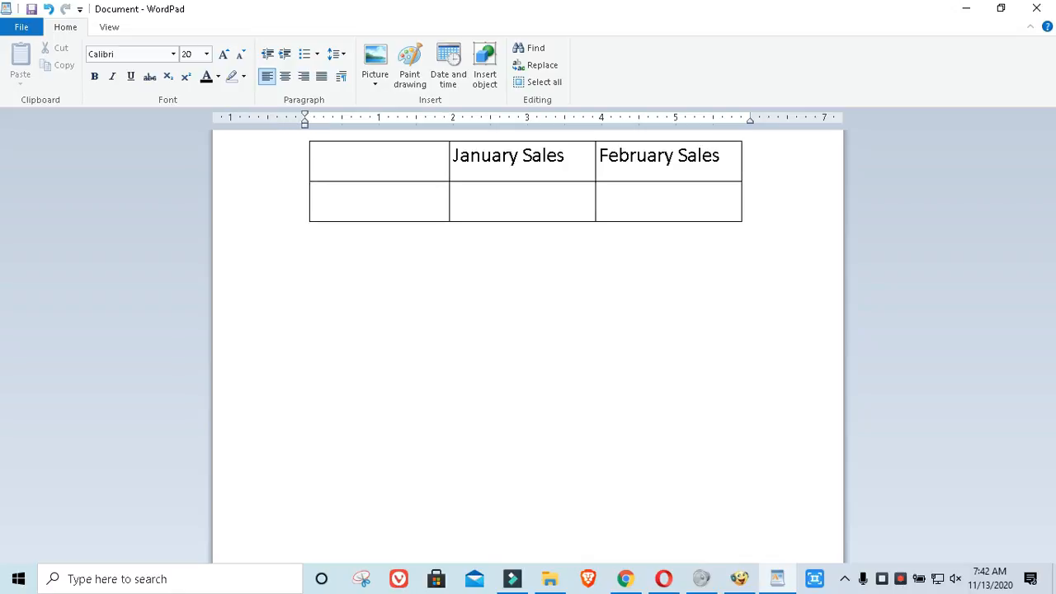
type("Store # 1")
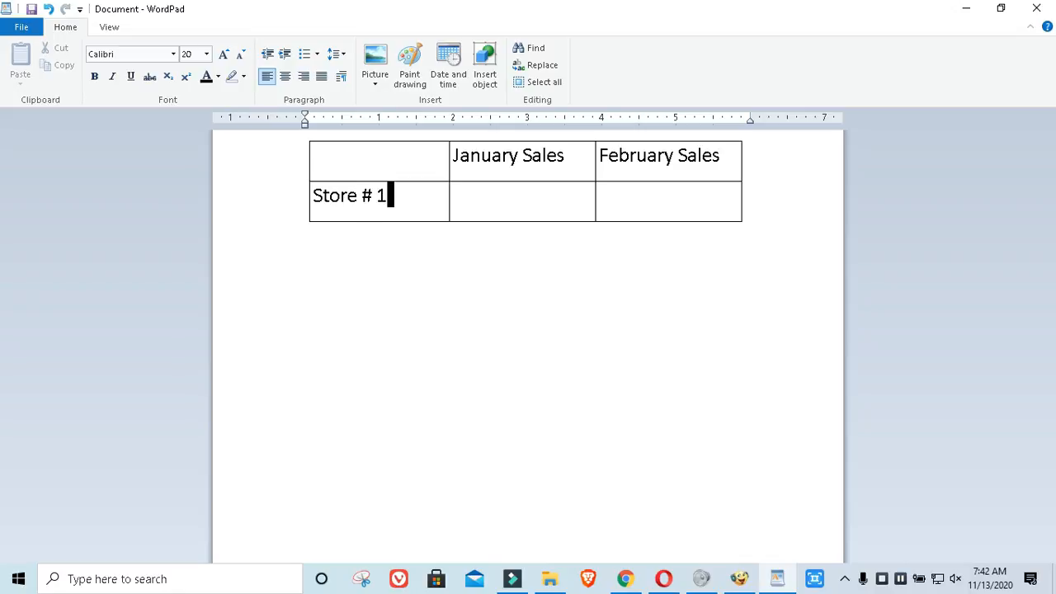
key("Tab")
type("$15,000")
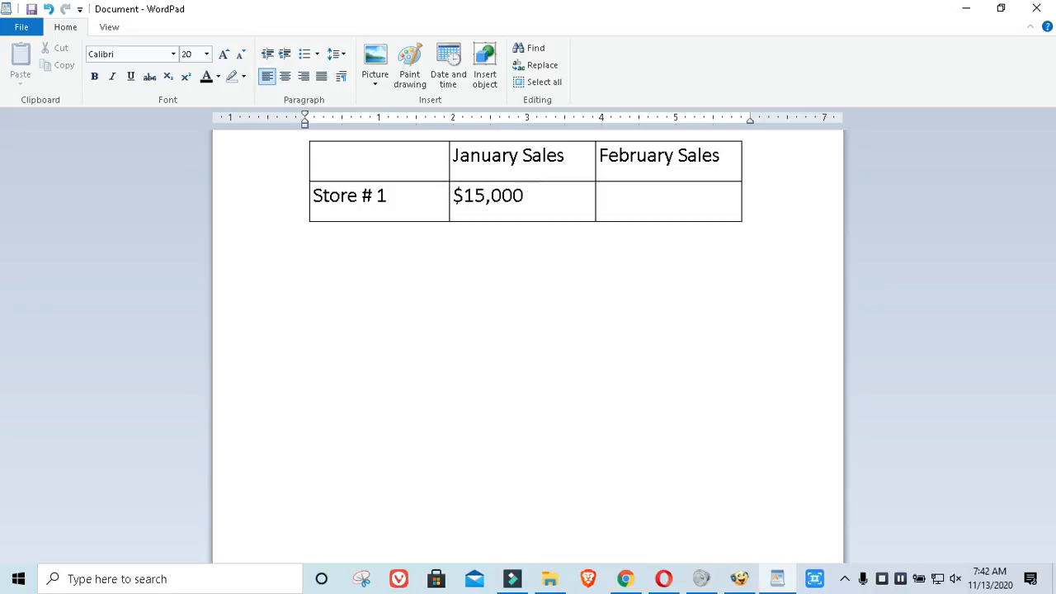
type(".00")
key("Tab")
type("$14,000")
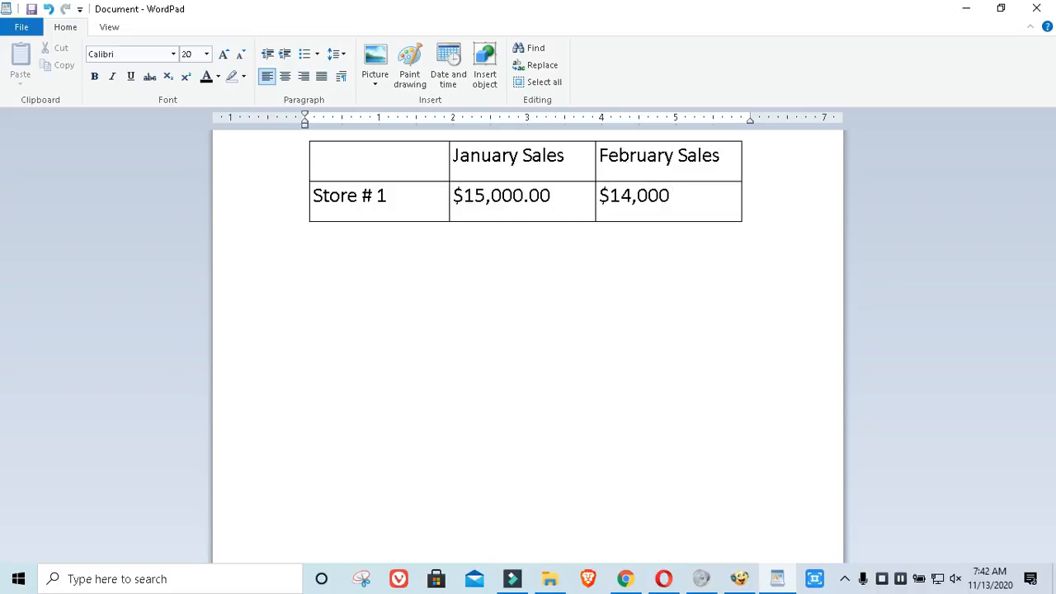
type(".00")
Step: Add a table row for Store # 2 with $12,000.00 for January and $17,000.00 for February
key("Tab")
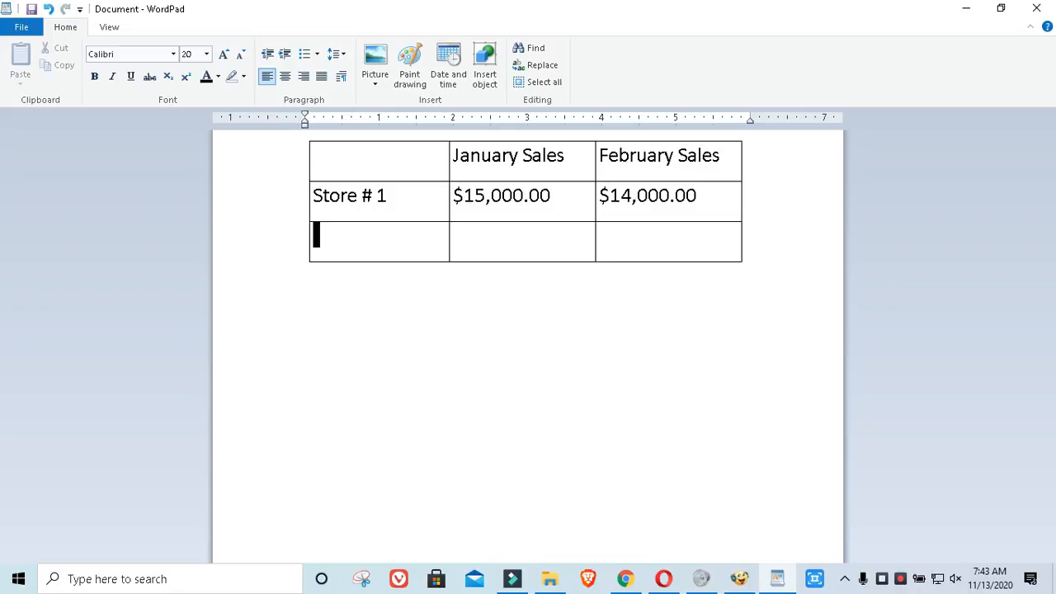
type("Store")
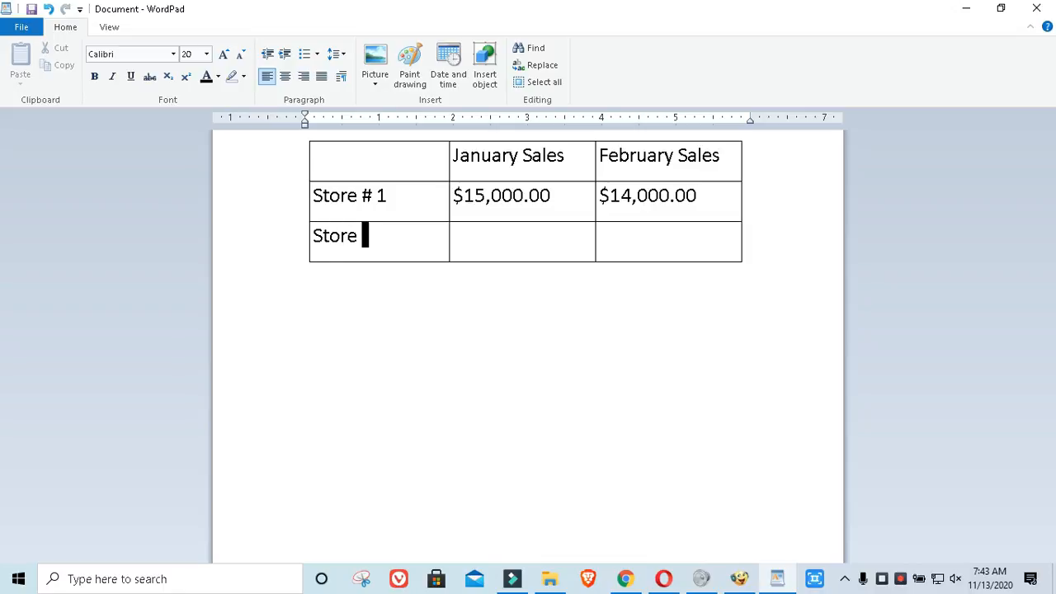
type(" # 2")
key("Tab")
type("$12,00")
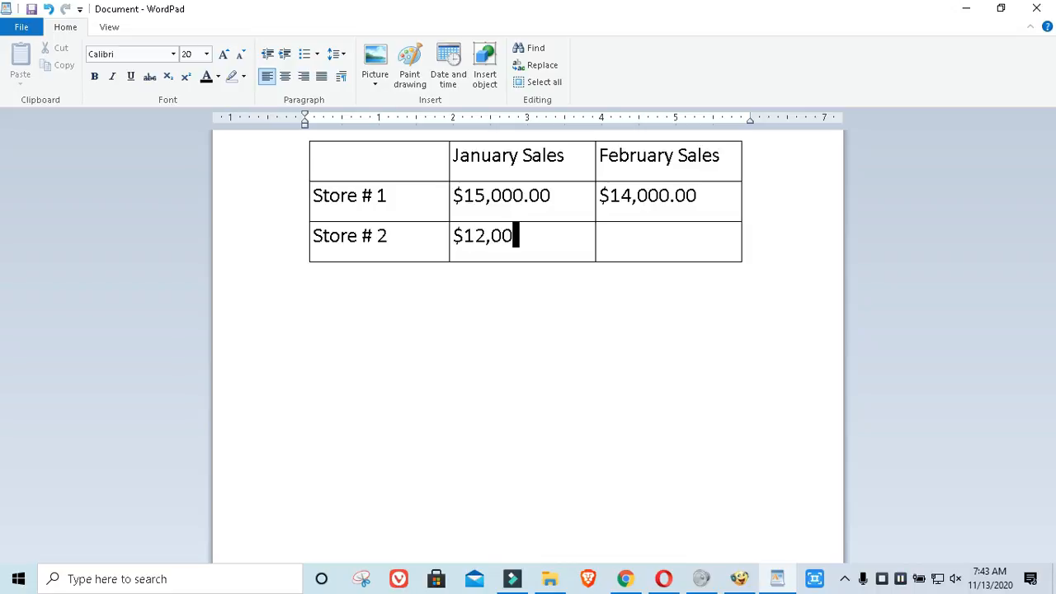
type("0.00")
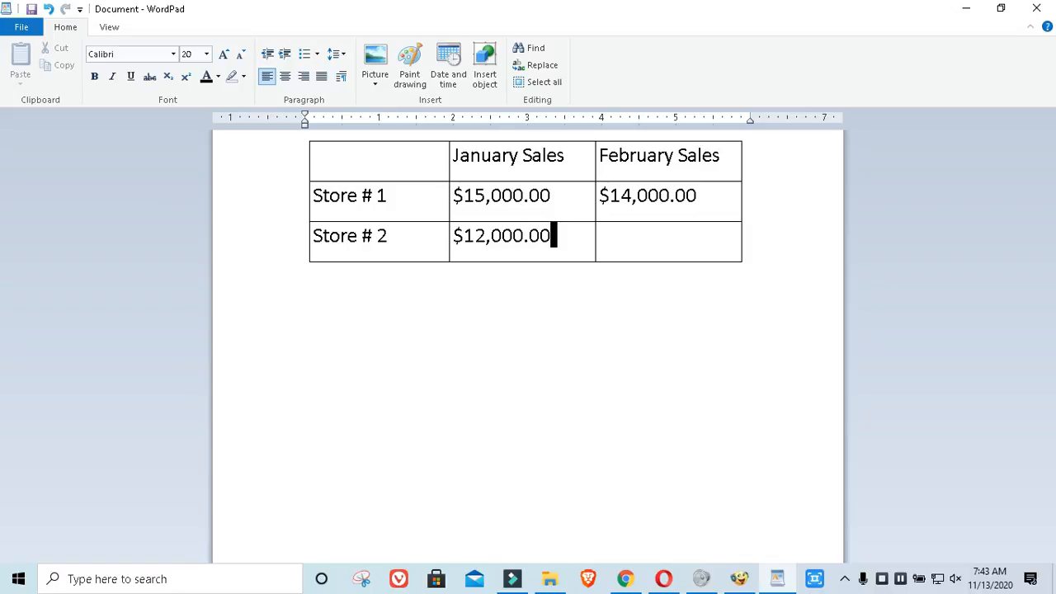
key("Tab")
type("$17,00")
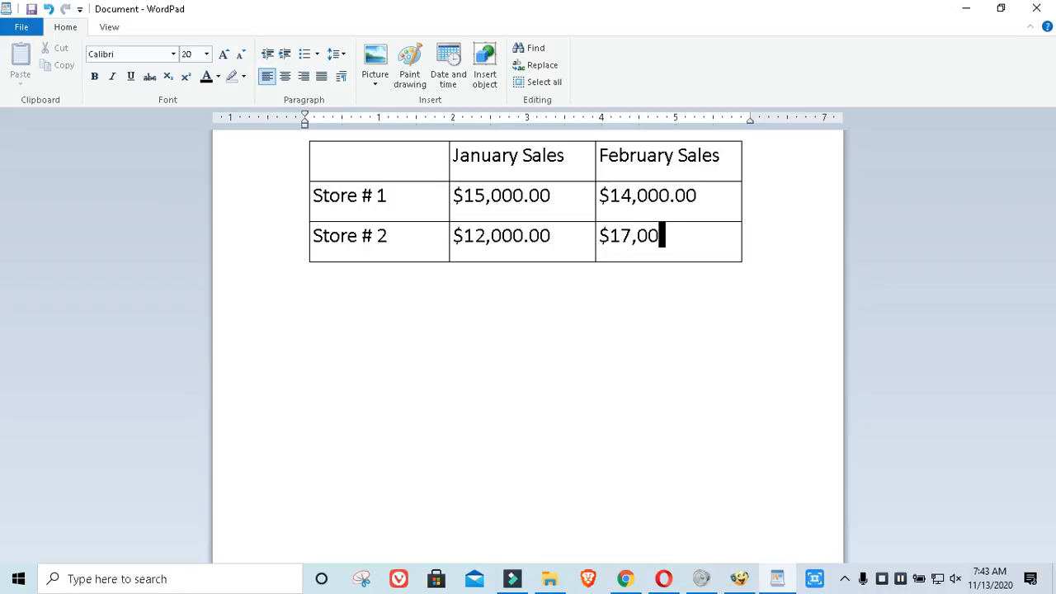
type("0.00")
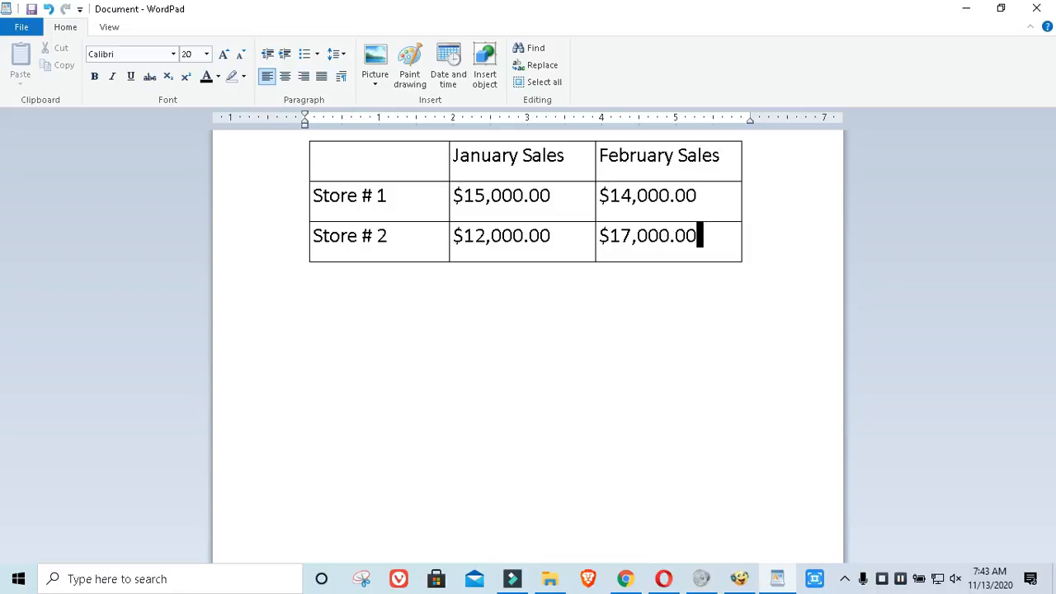
Step: Add a table row for Store # 3 and enter $10,000.00 as its January sales
key("Right")
key("Return")
type("Store ")
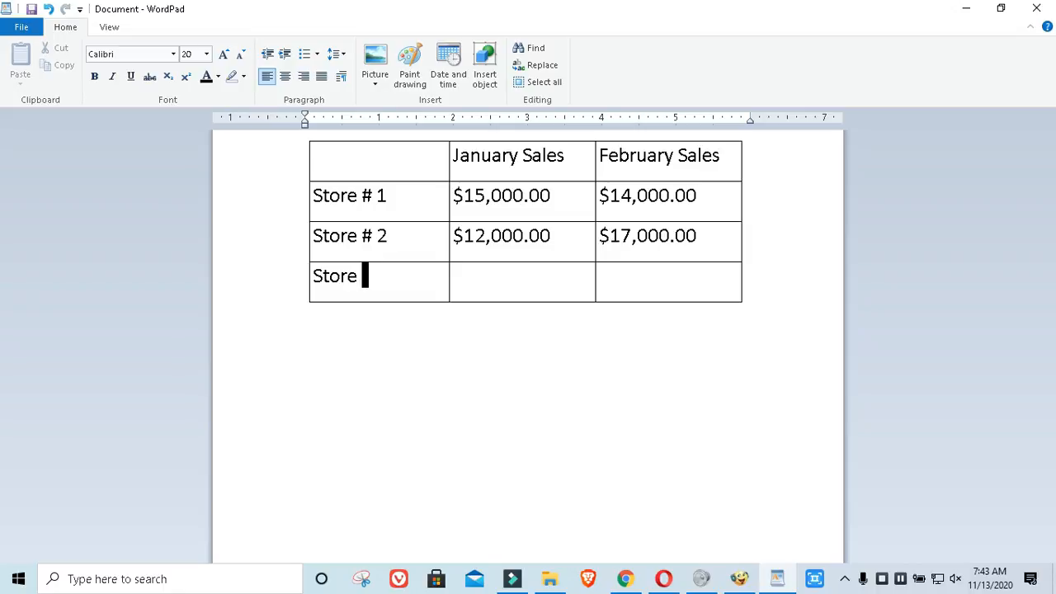
type("# 3")
key("Tab")
type("$")
key("BackSpace")
type("10,000")
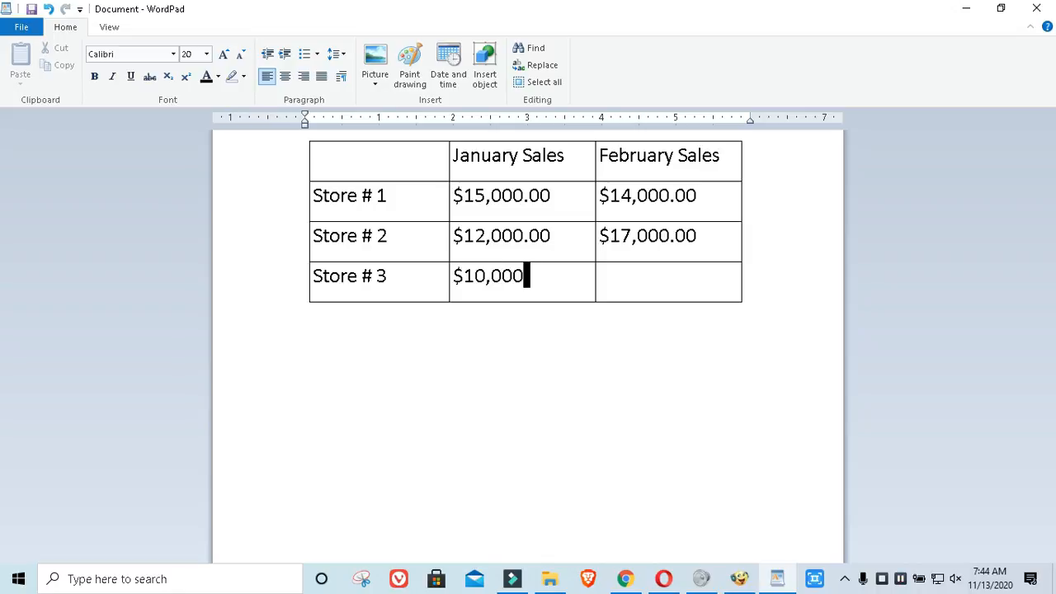
type(".00")
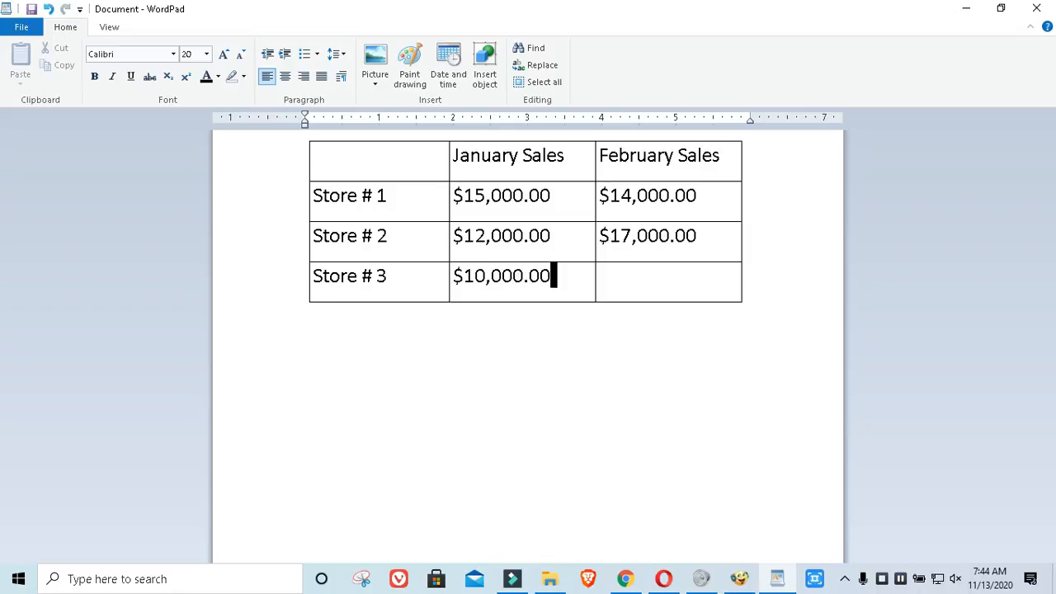
Step: Enter $9,000.00 as the February sales for Store # 3
key("Tab")
type("$10")
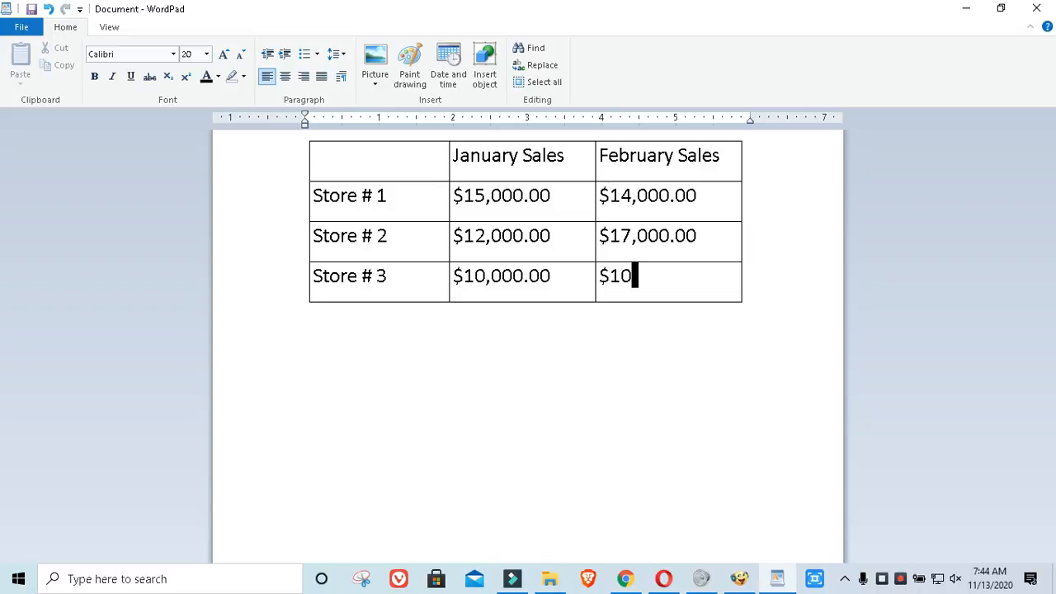
key("BackSpace")
key("BackSpace")
type("9,000")
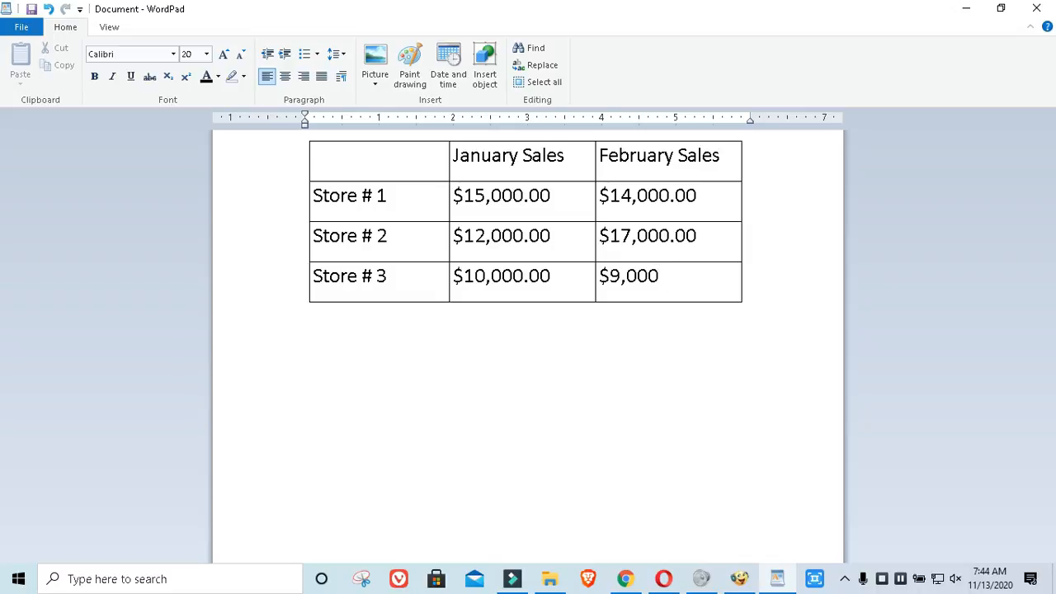
type(".00")
Step: Add a Total row at the end of the table and enter $37,000.00 as the January total
key("Right")
key("Return")
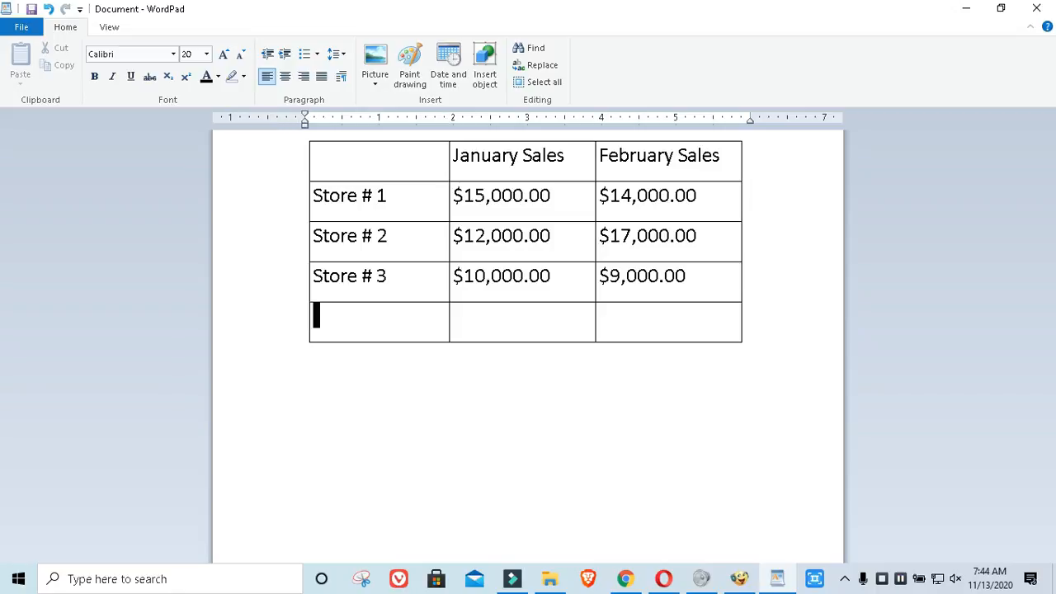
type("Total")
key("Tab")
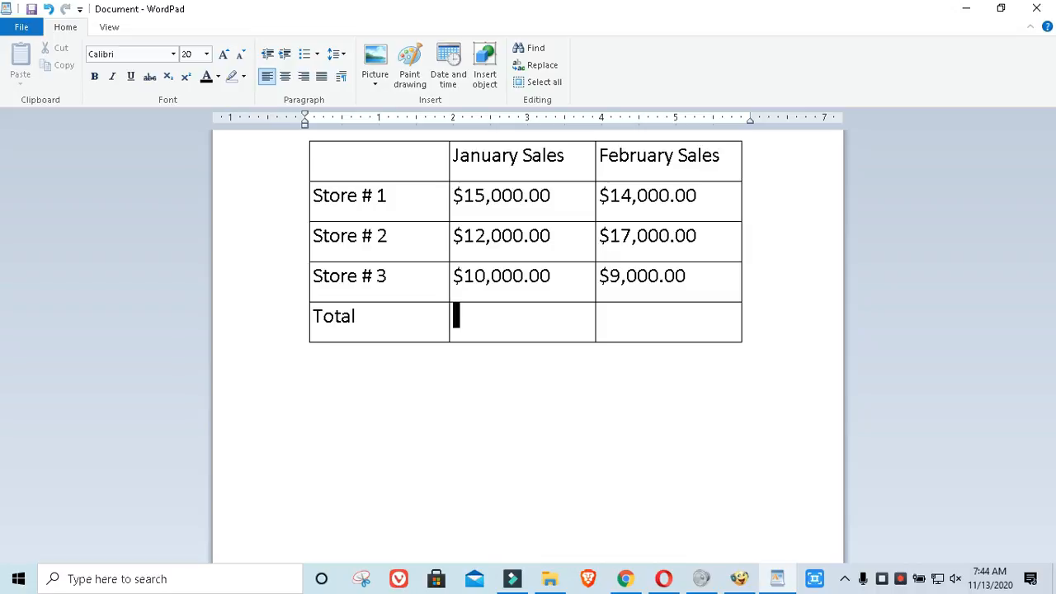
type("$37,")
type("00")
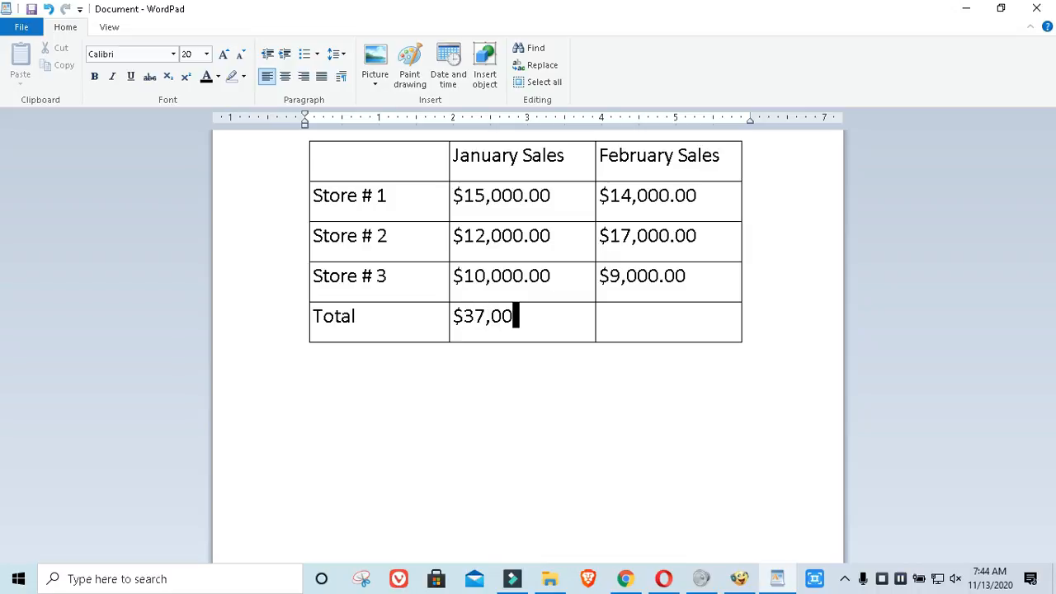
type(".00")
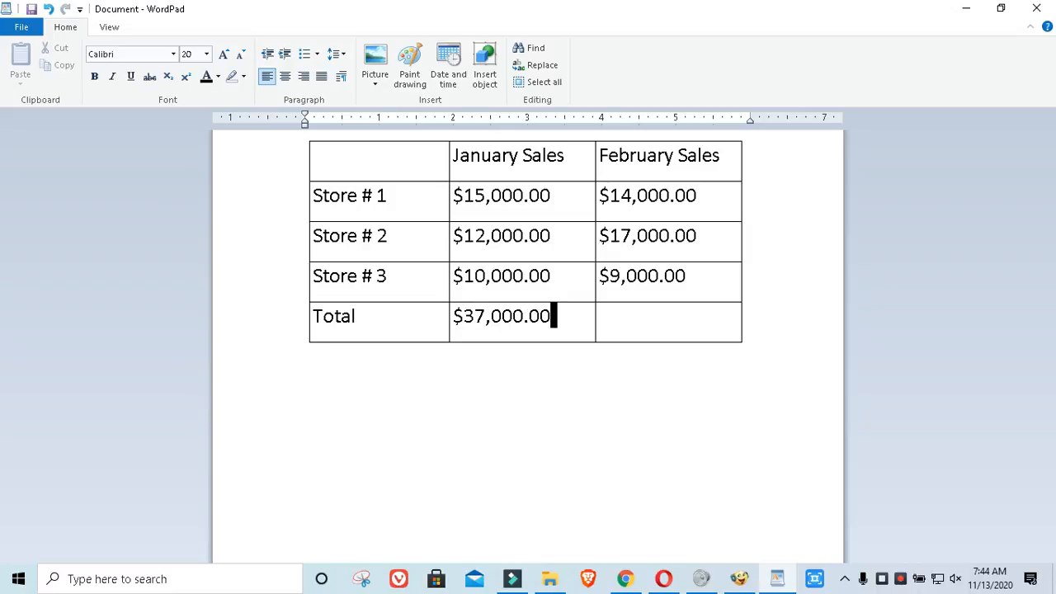
Step: Enter $40,000.00 as the February total and reduce the Total row's height to match the rows above
key("Tab")
type("4")
key("BackSpace")
type("$40")
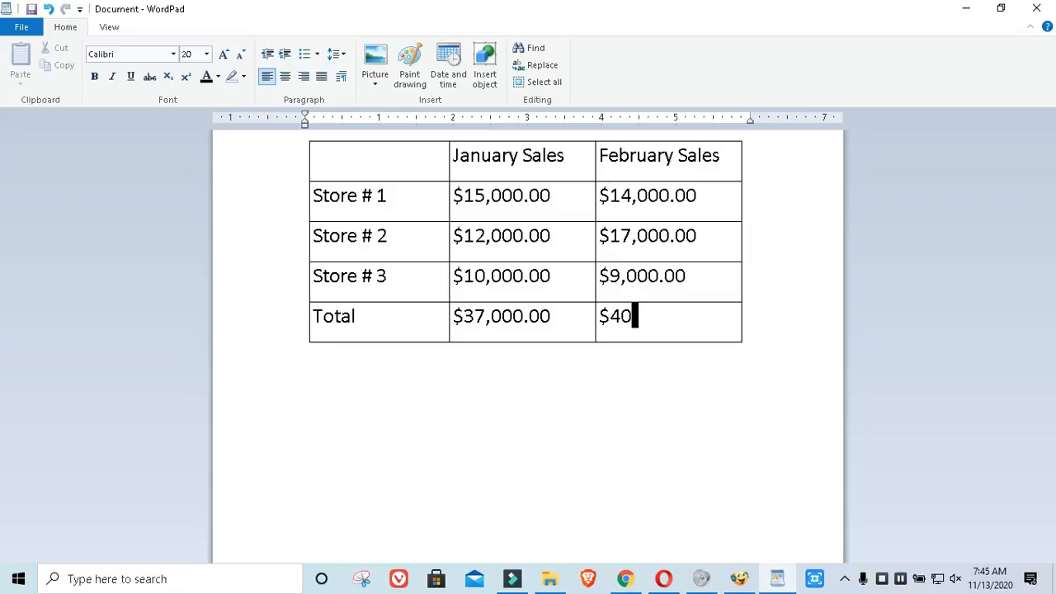
type(",000.00")
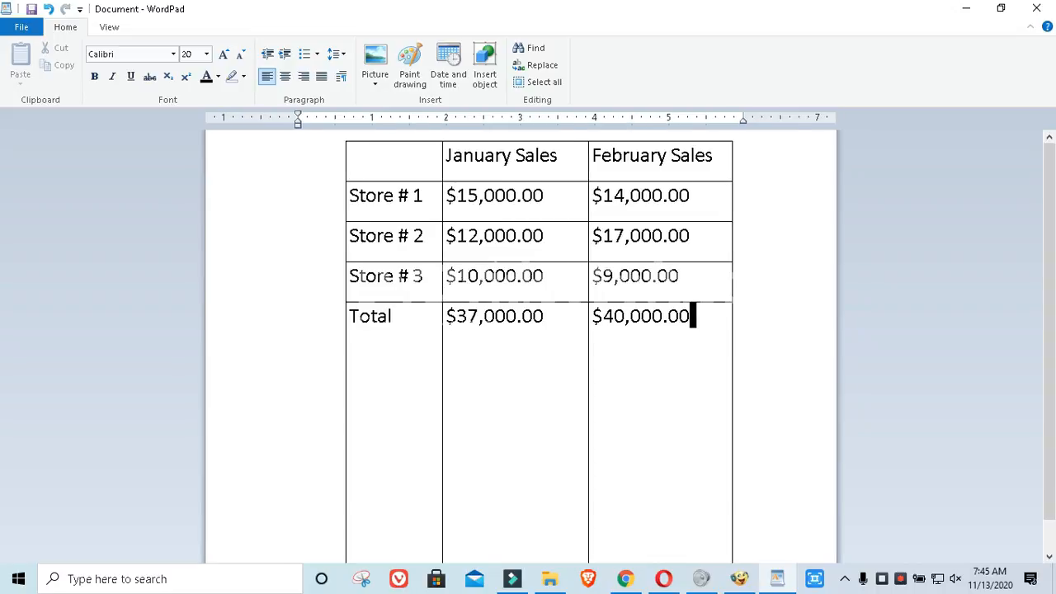
left_click_drag(528, 555, 528, 341)
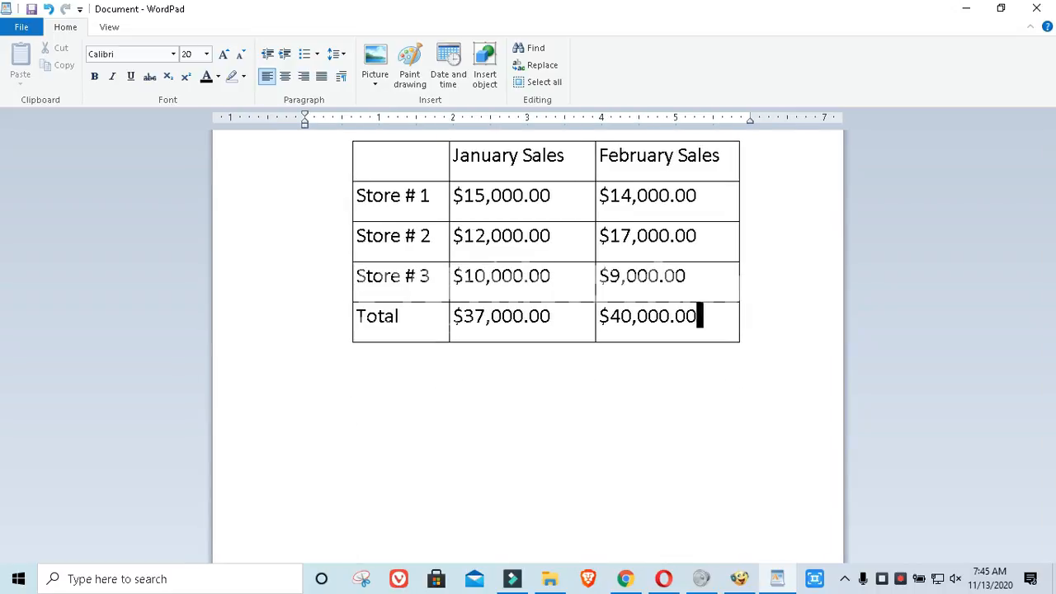
Step: Add five empty rows to the table below the Total row
key("Return")
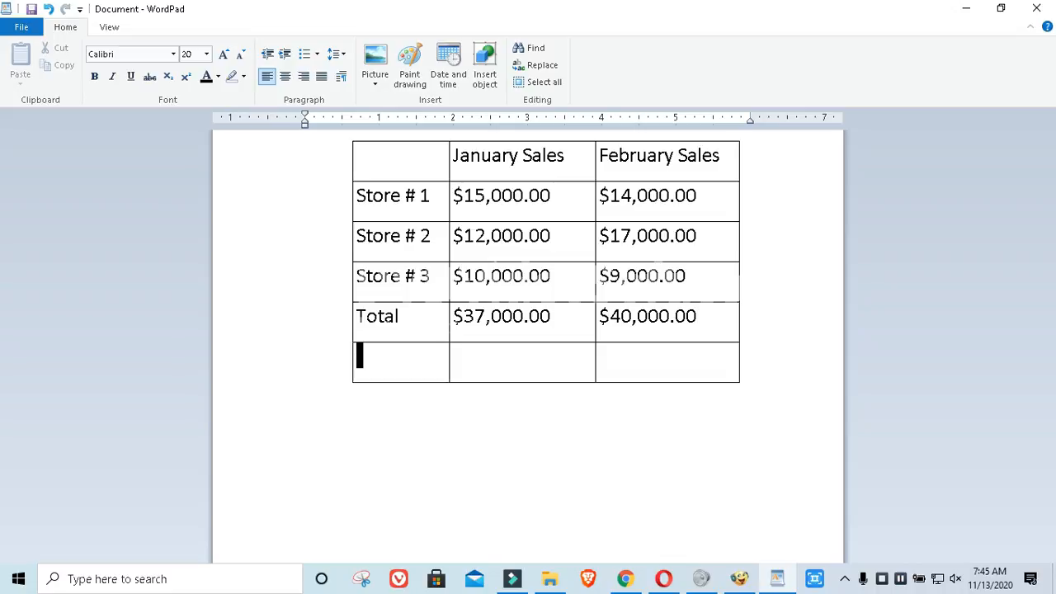
key("Return")
key("Return")
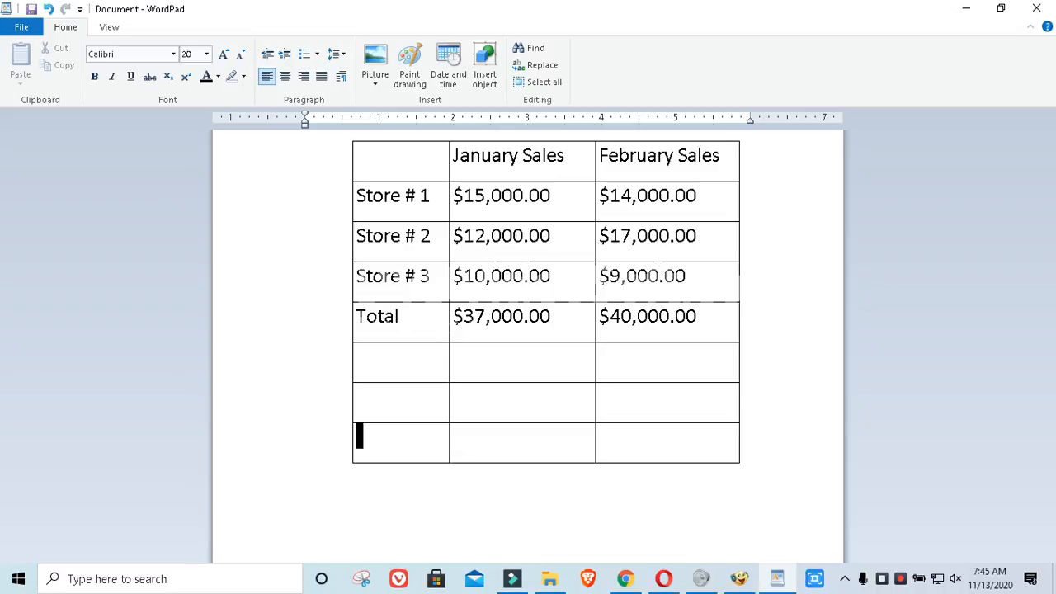
key("Tab")
key("Tab")
key("Tab")
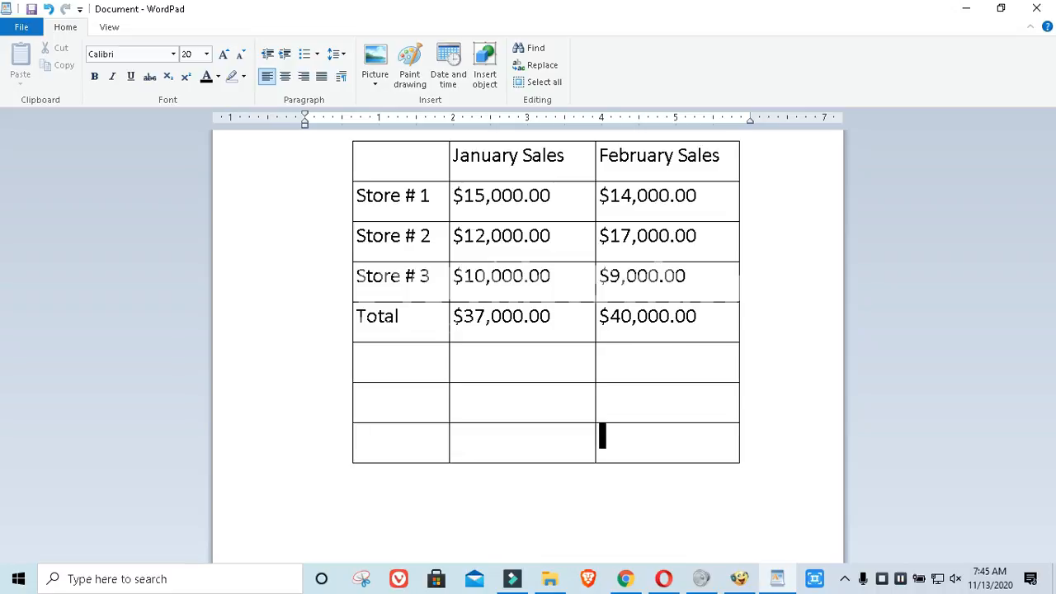
key("Tab")
key("Tab")
key("Tab")
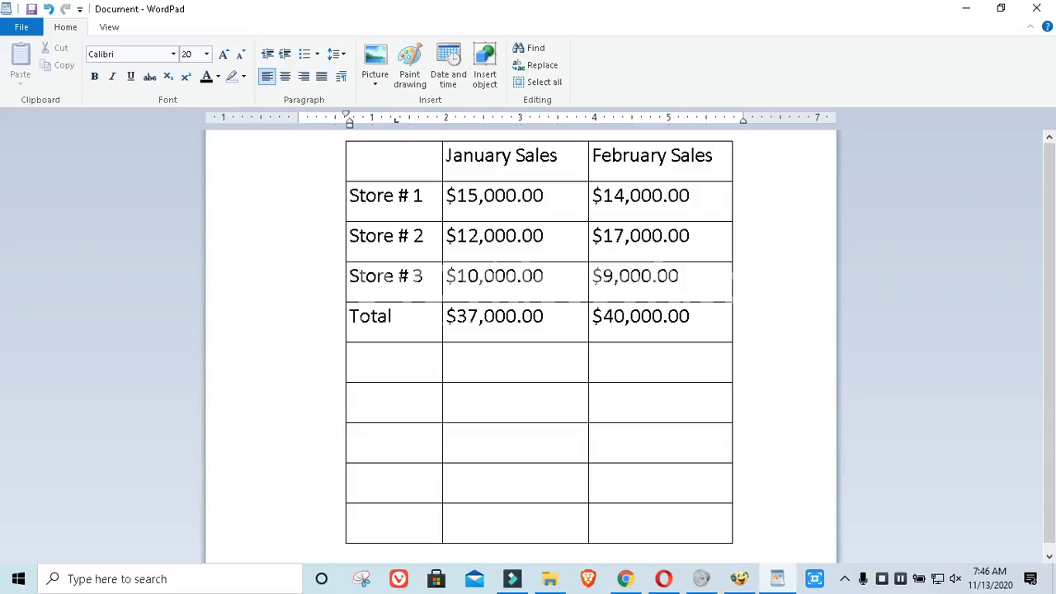
Step: Delete the five empty rows below the Total row
left_click_drag(736, 522, 394, 362)
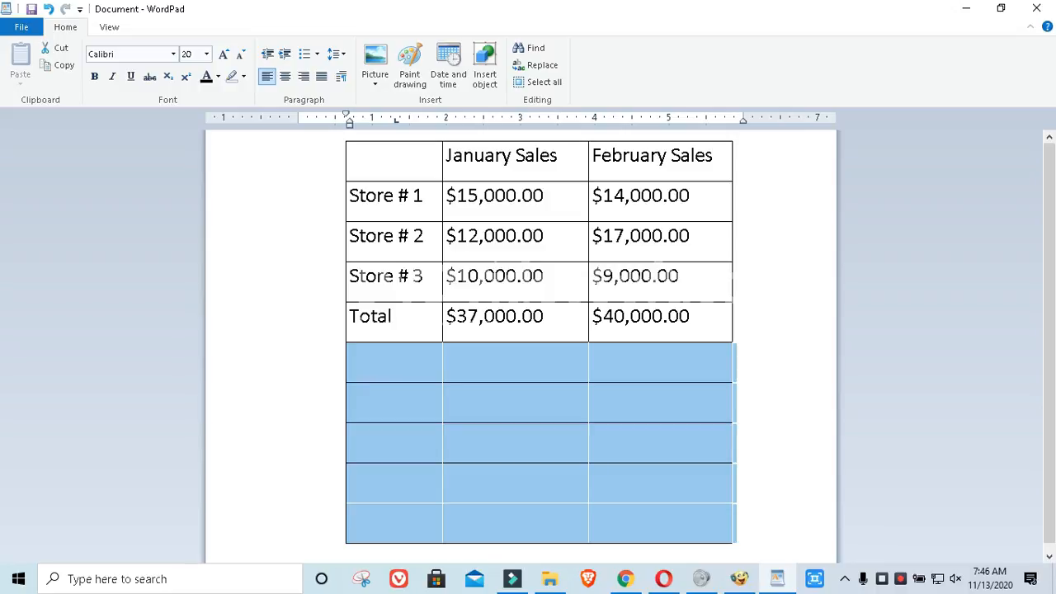
key("Delete")
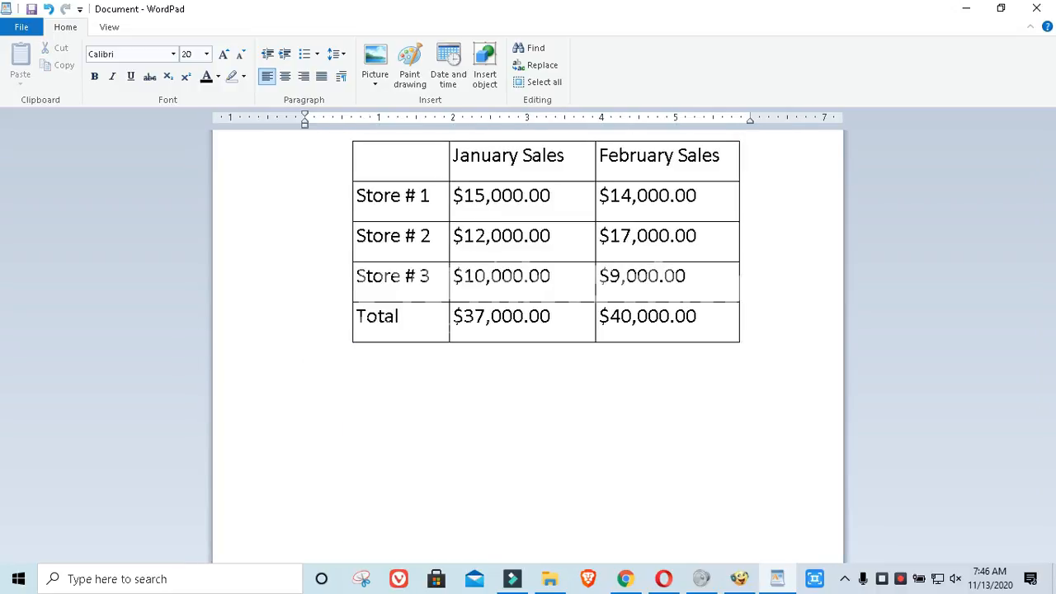